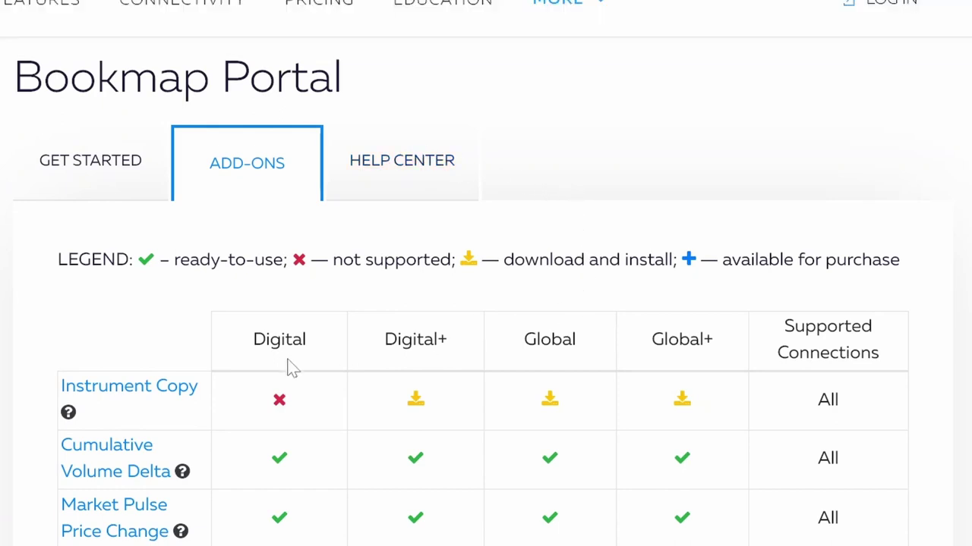
Read the Instrument Copy help description in the Portal's ADD-ONS table
mouse_move(68, 415)
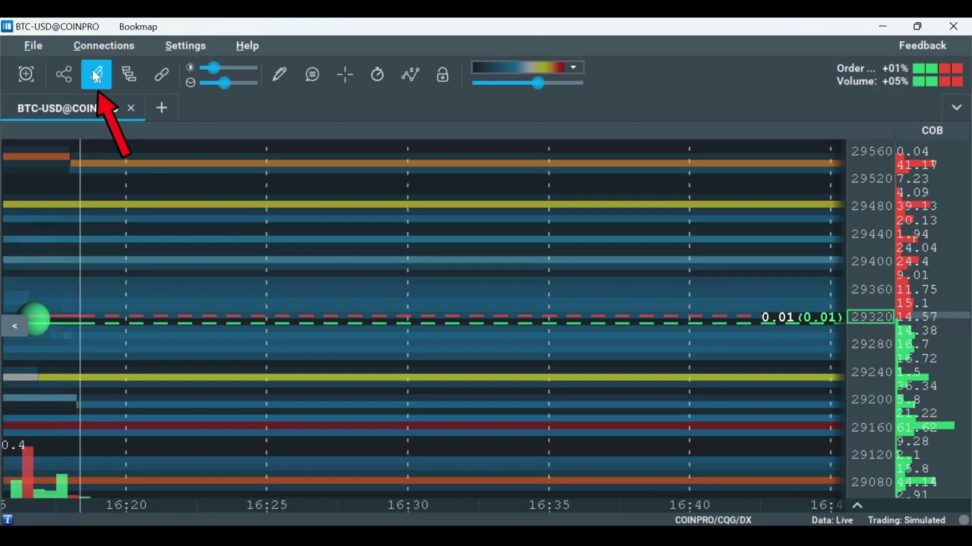
In the BTC-USD Studies dialog, toggle Large Lot Tracker off and back on to show its settings
left_click(96, 74)
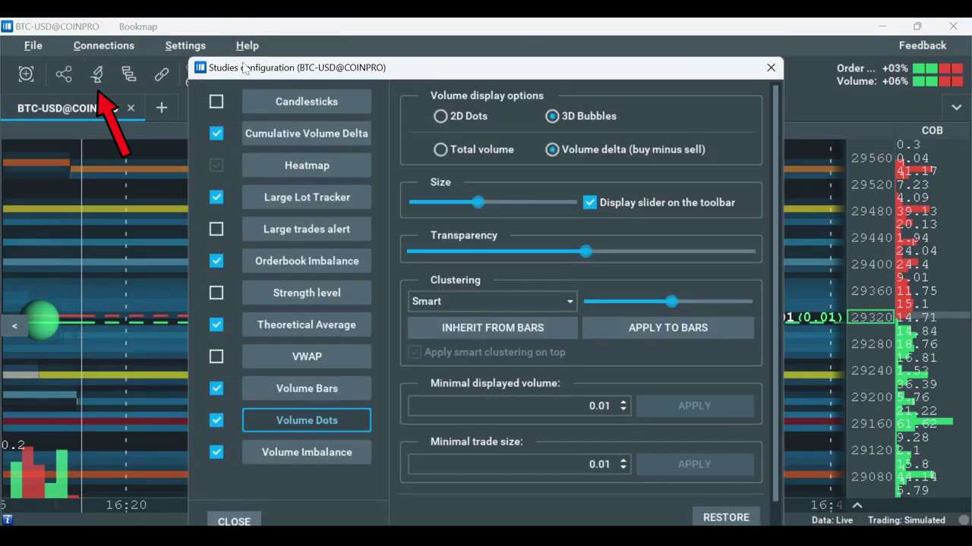
left_click_drag(244, 69, 242, 52)
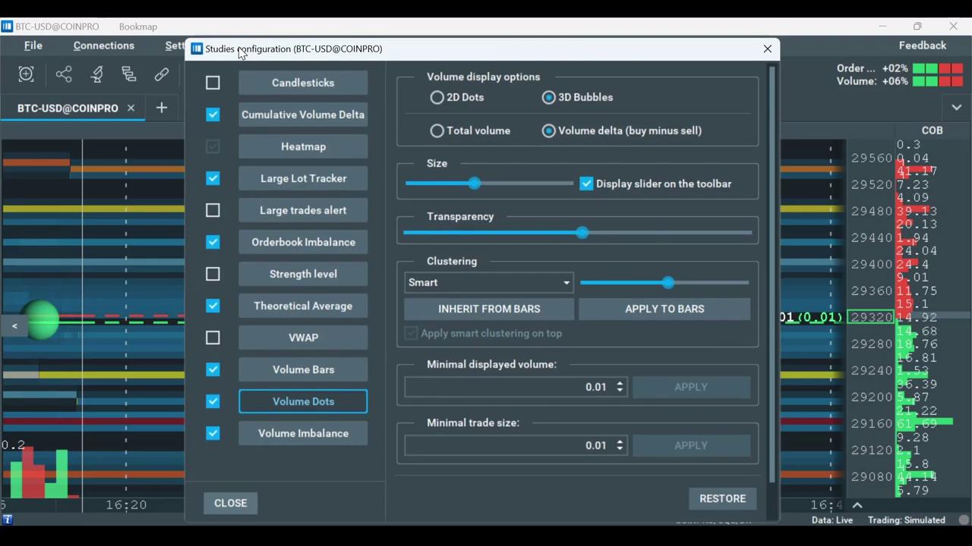
left_click(214, 180)
left_click(213, 179)
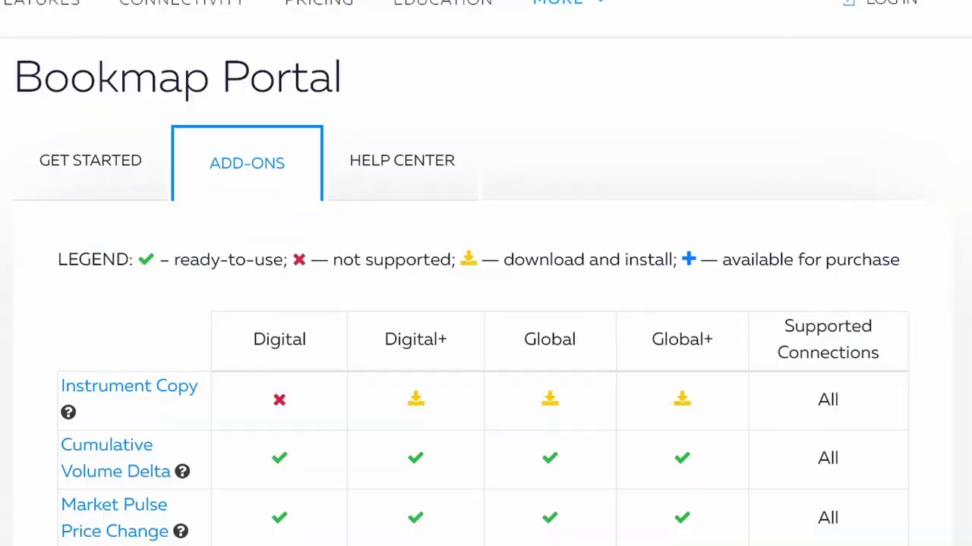
Scroll the add-ons table down from Liquidity Marker past Liquidation
scroll(486, 304, "down", 12)
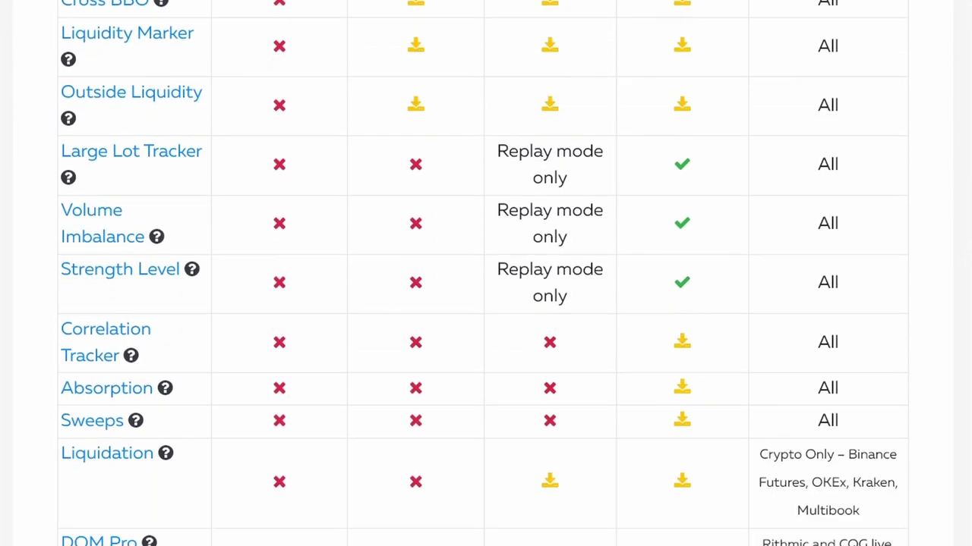
scroll(486, 304, "down", 9)
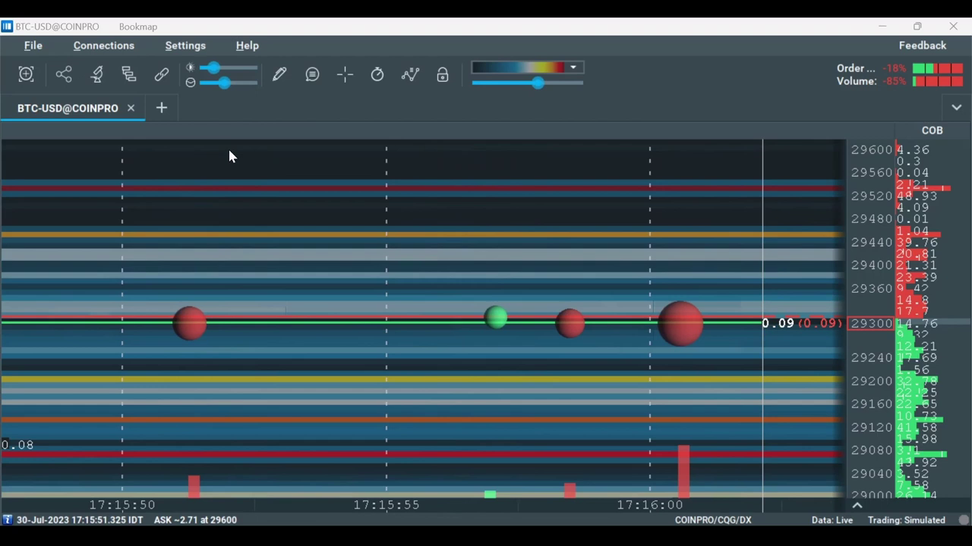
Install Cross BBO from the add-on manager and enable it on the BTC-USD chart
left_click(185, 47)
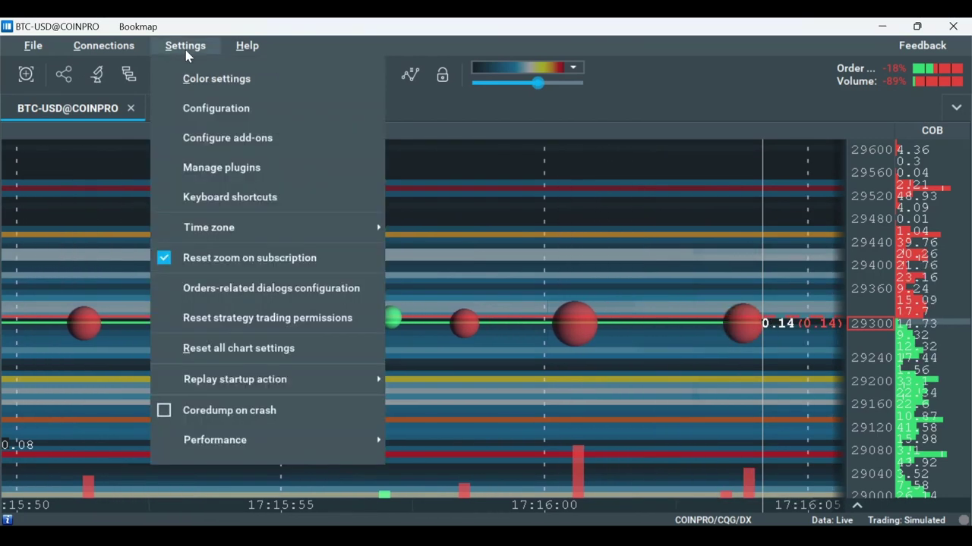
left_click(375, 146)
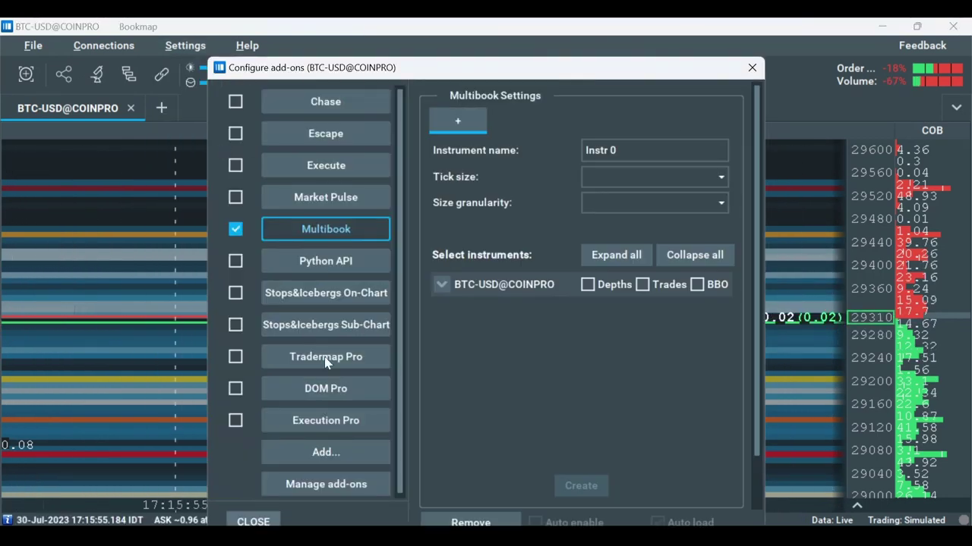
left_click(331, 492)
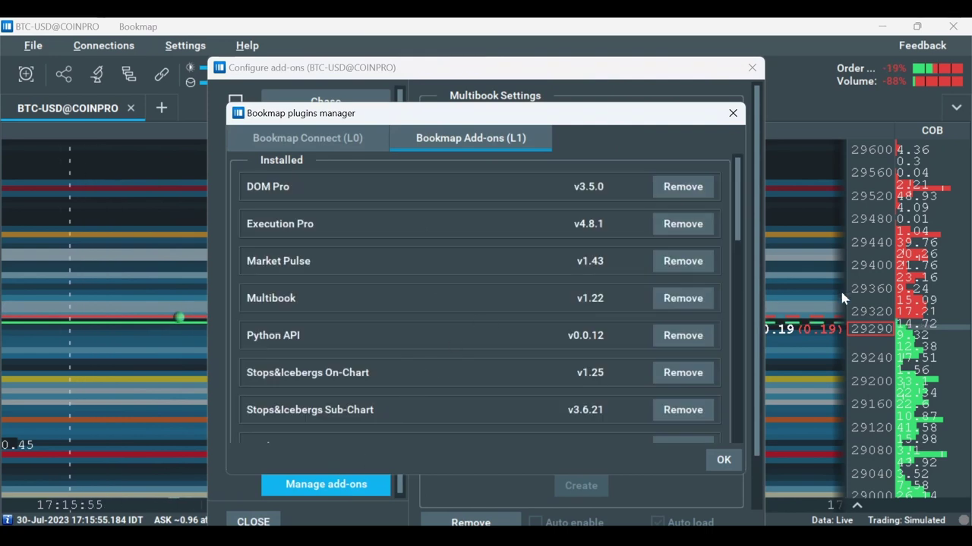
left_click_drag(742, 239, 743, 350)
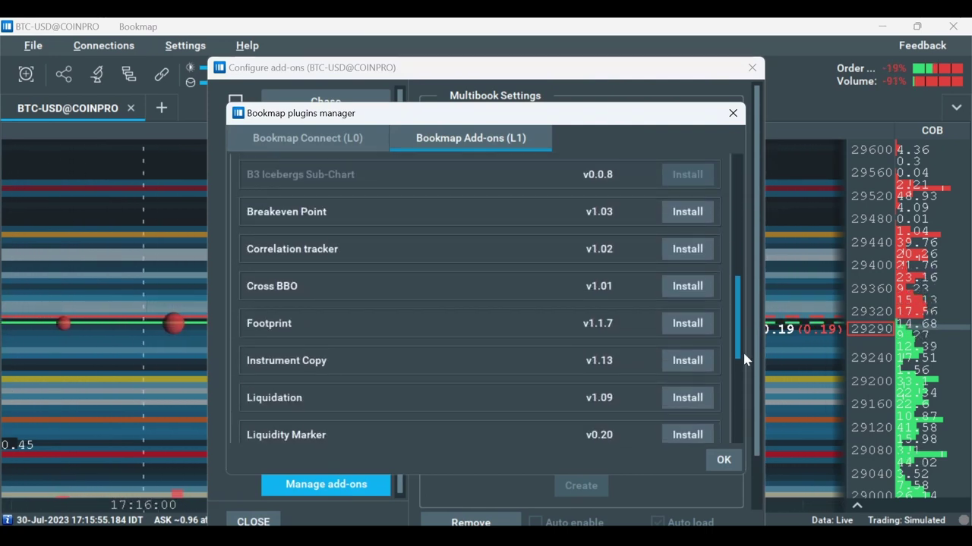
left_click(687, 288)
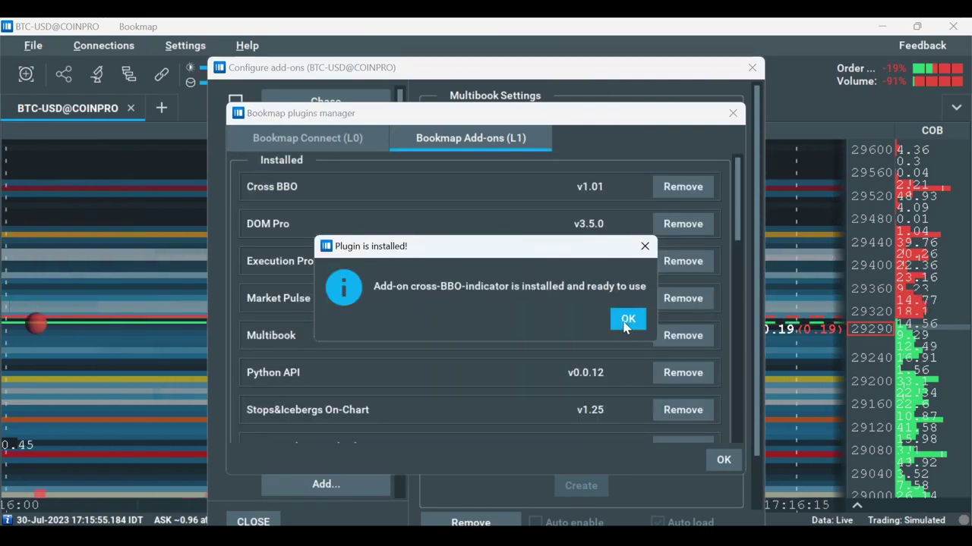
left_click(627, 321)
left_click(733, 113)
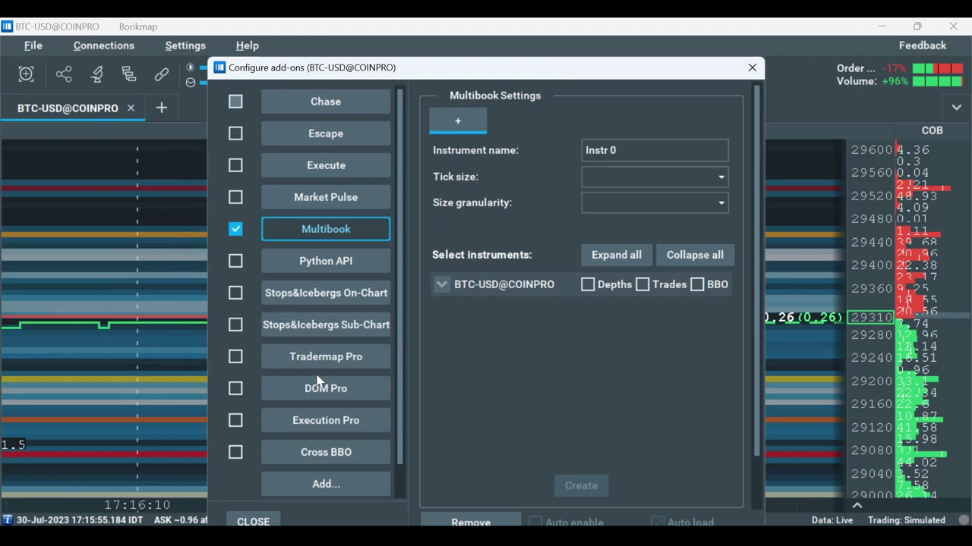
left_click(235, 452)
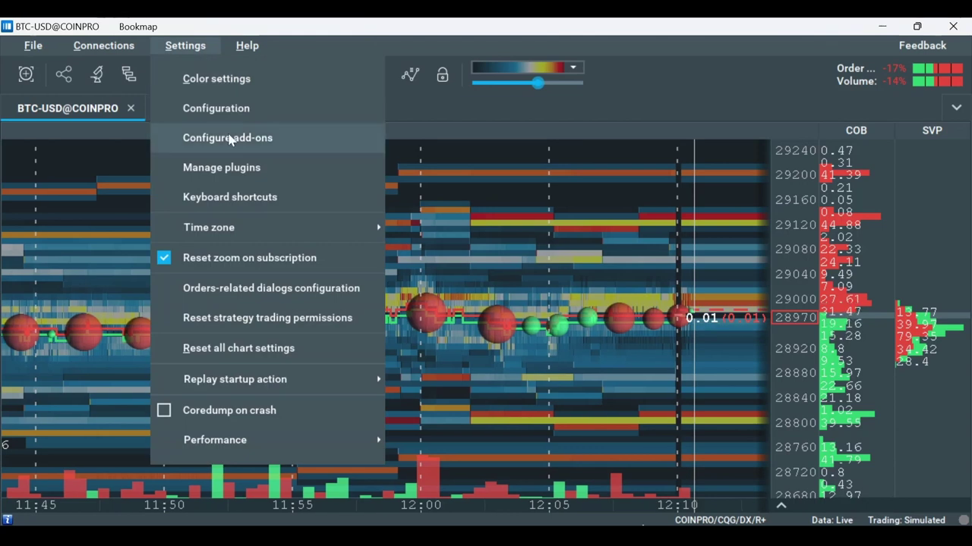
Open the add-on manager from Configure add-ons and scroll its list to find Cross BBO
left_click(229, 134)
scroll(345, 478, "down", 1)
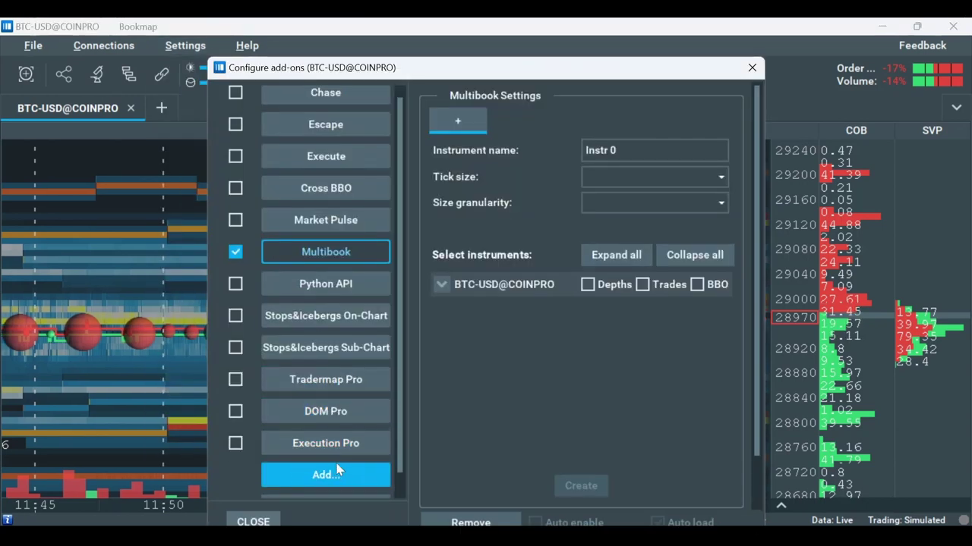
left_click(326, 484)
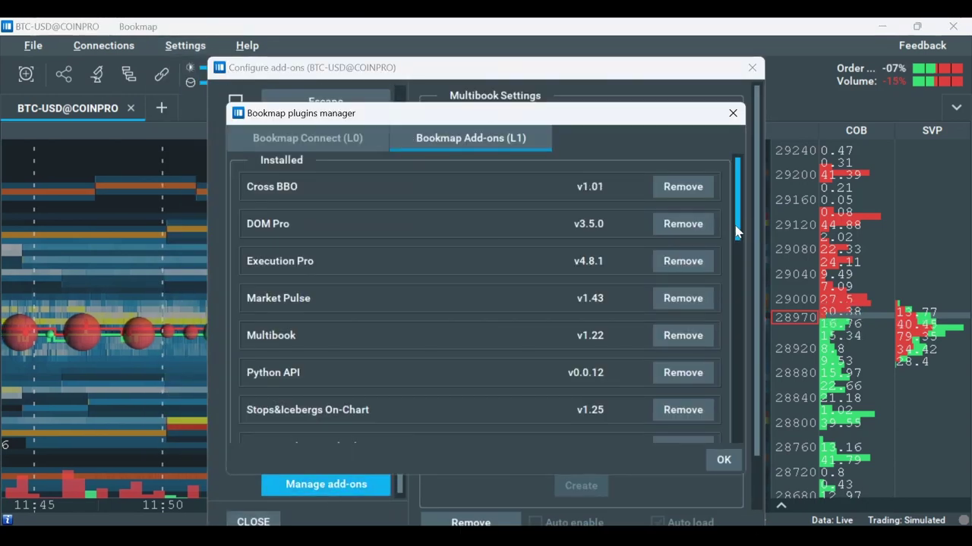
left_click_drag(735, 216, 729, 442)
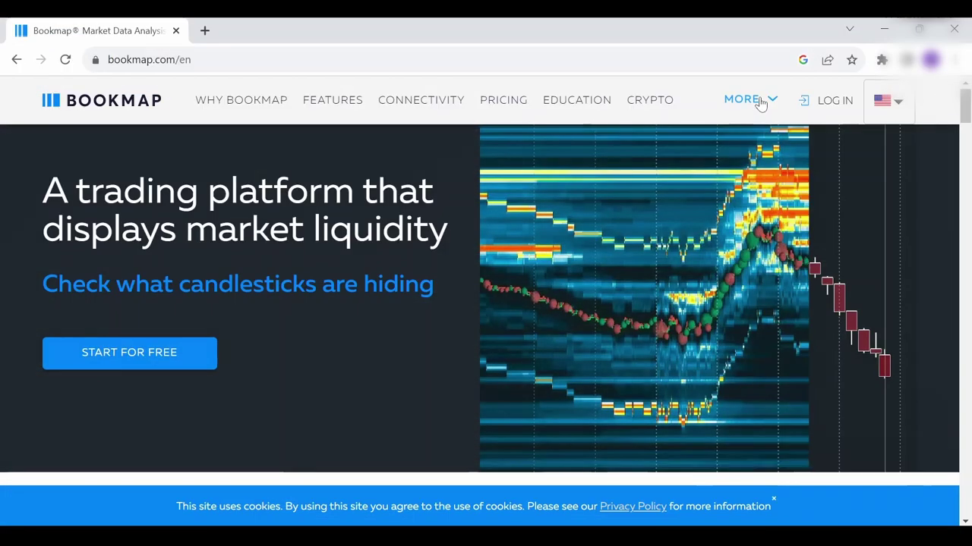
Go to the Marketplace's Market Data page and log in to the account
left_click(747, 100)
left_click(926, 160)
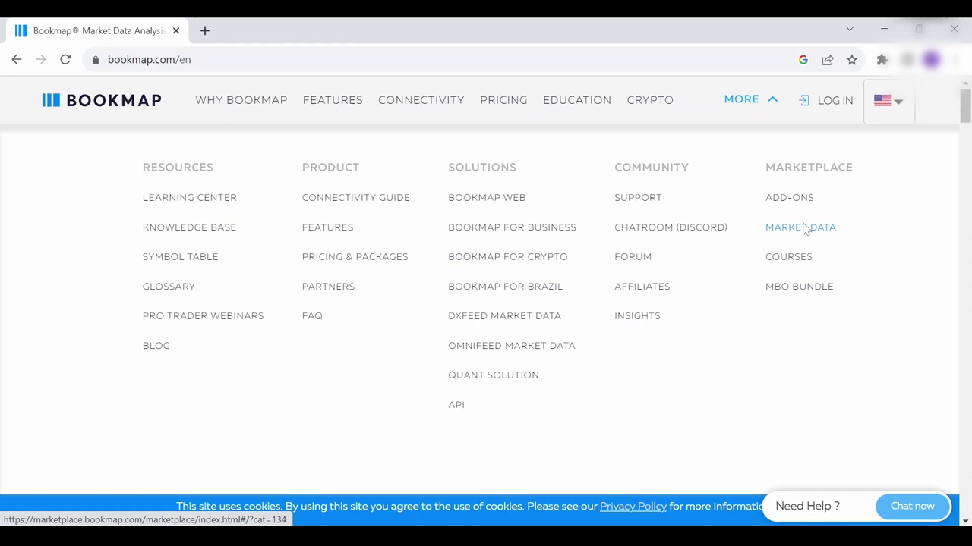
left_click(800, 225)
left_click(851, 101)
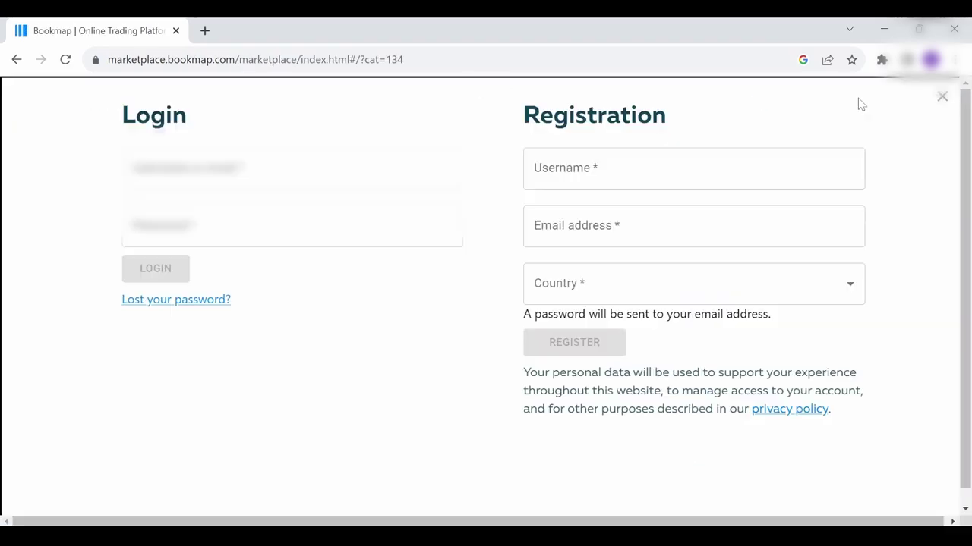
left_click(173, 265)
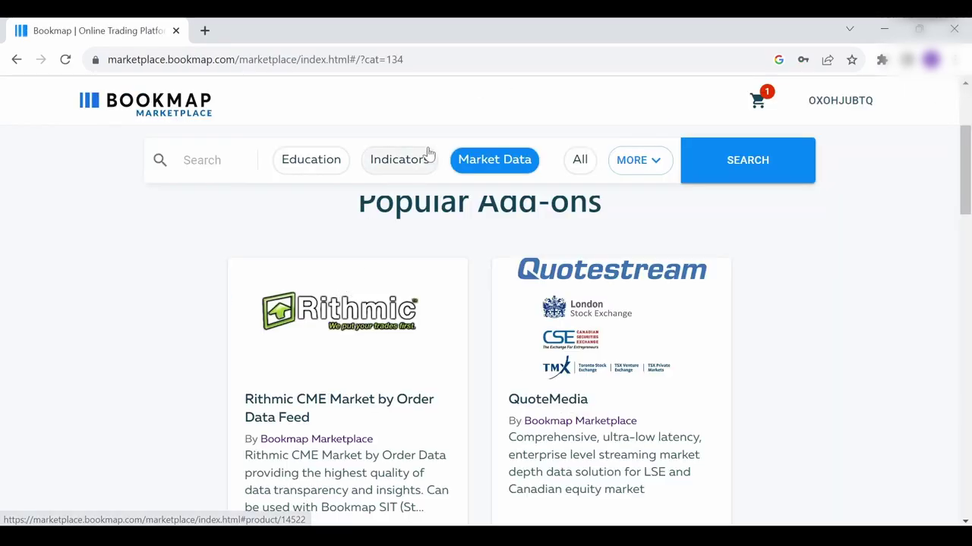
Filter to Indicators and add the MBO Bundle + Tradermap Pro to the cart
left_click(423, 158)
scroll(397, 289, "down", 2)
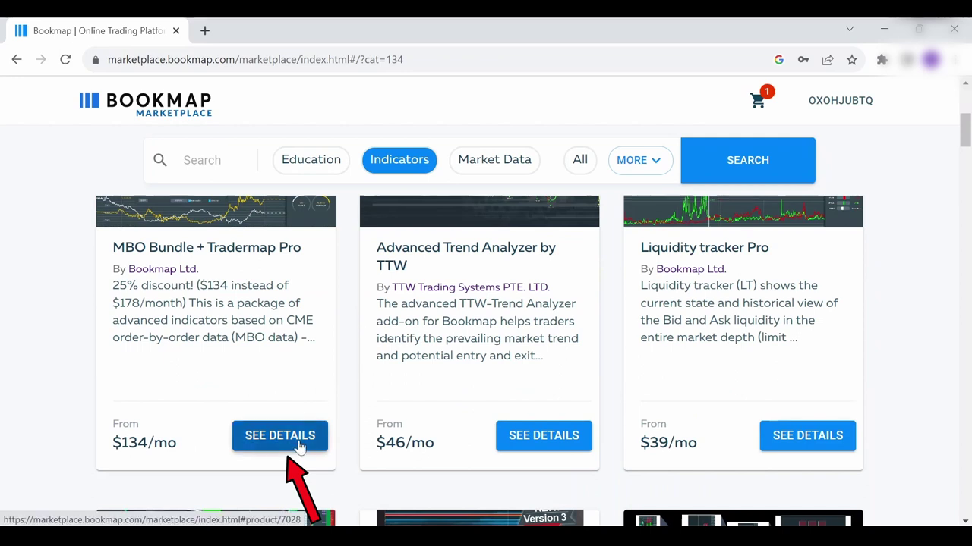
left_click(298, 445)
scroll(713, 327, "down", 2)
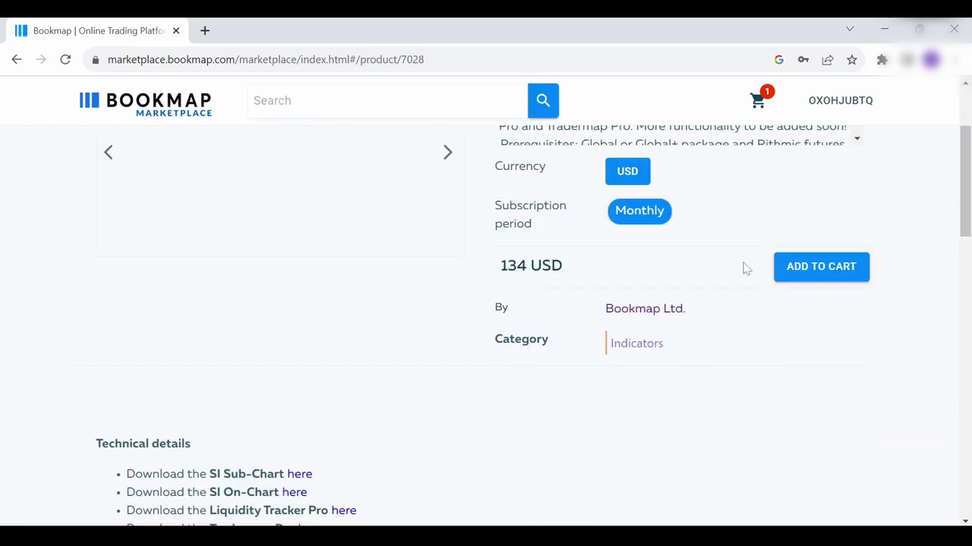
left_click(805, 273)
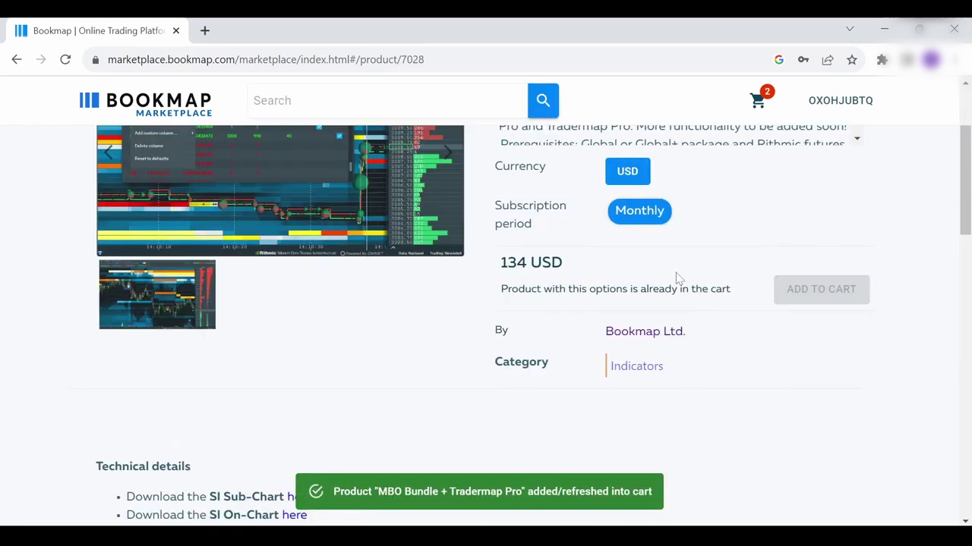
left_click(757, 101)
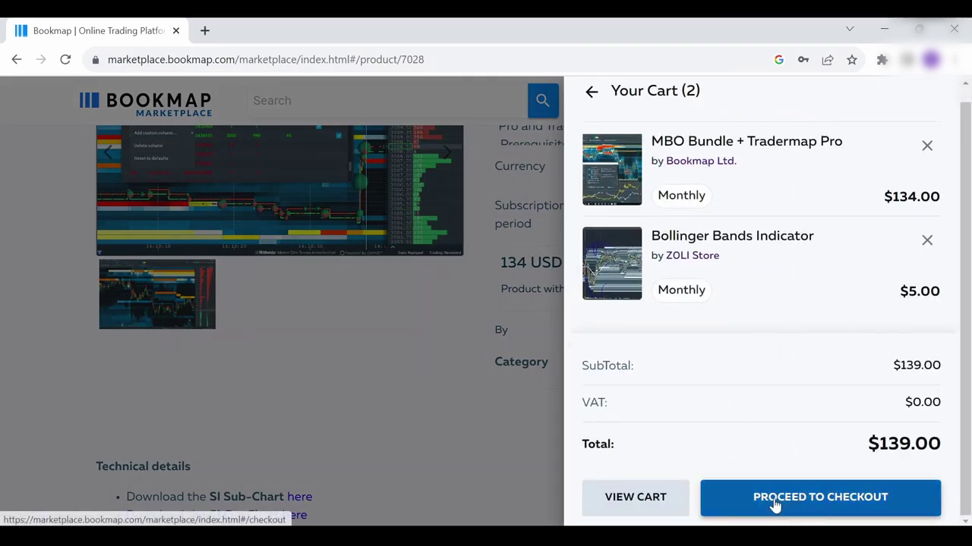
left_click(591, 92)
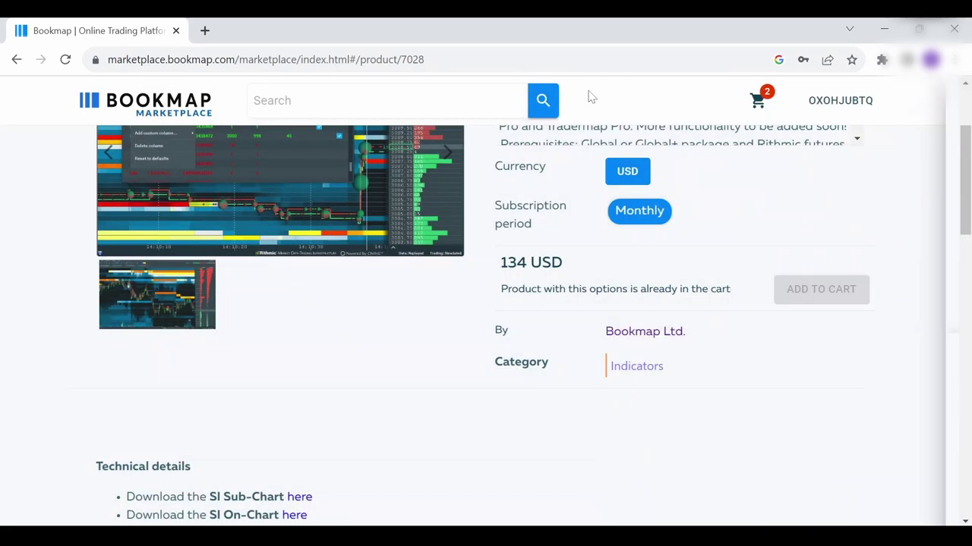
Show the account dashboard's Active Subscriptions
left_click(840, 100)
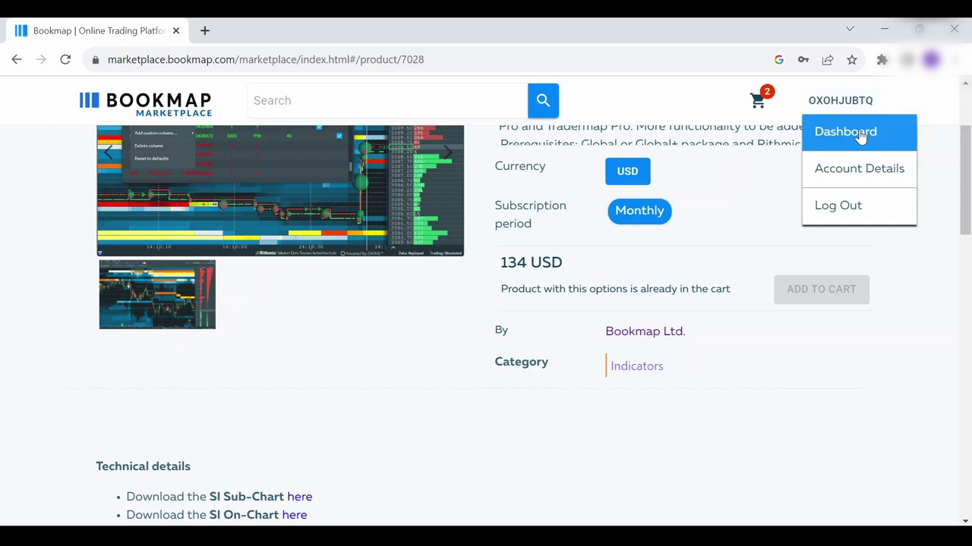
left_click(842, 132)
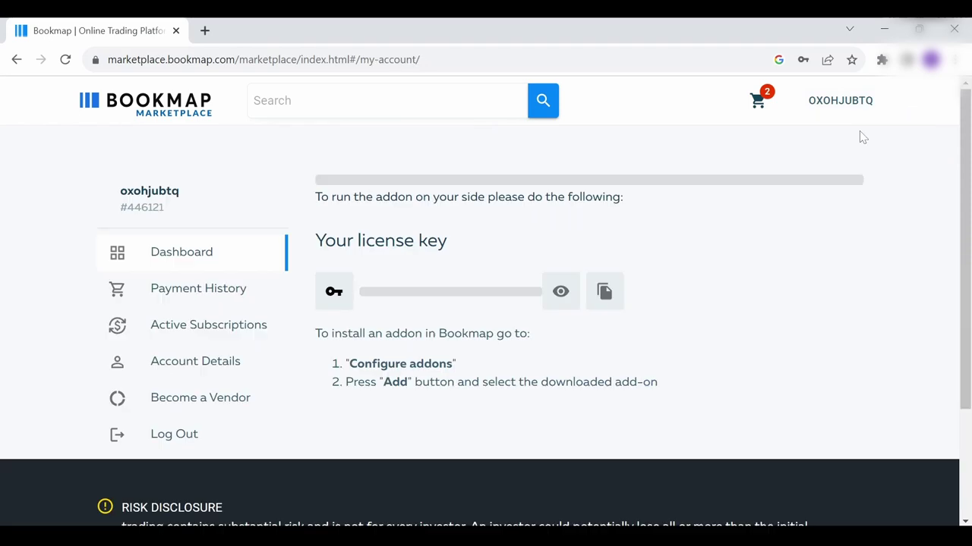
left_click(195, 332)
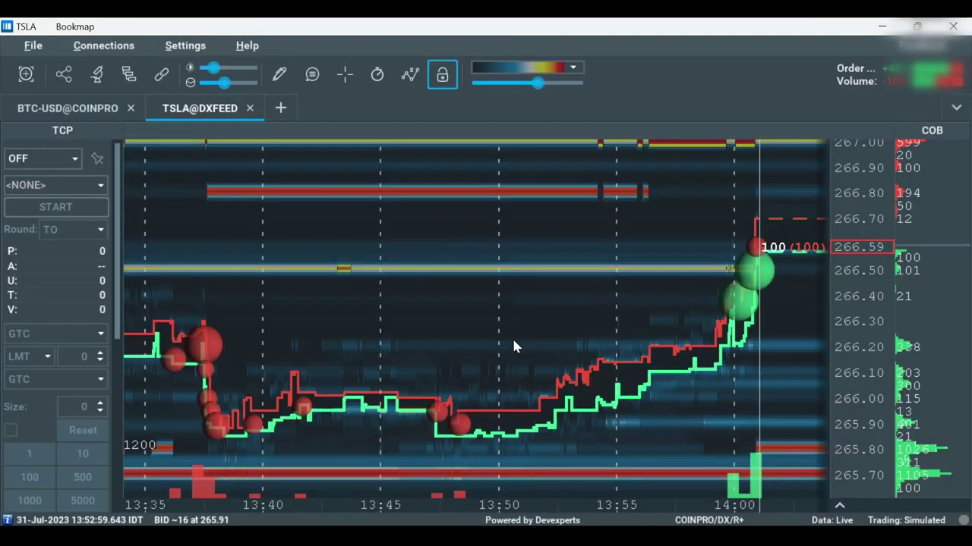
left_click(189, 47)
left_click(220, 135)
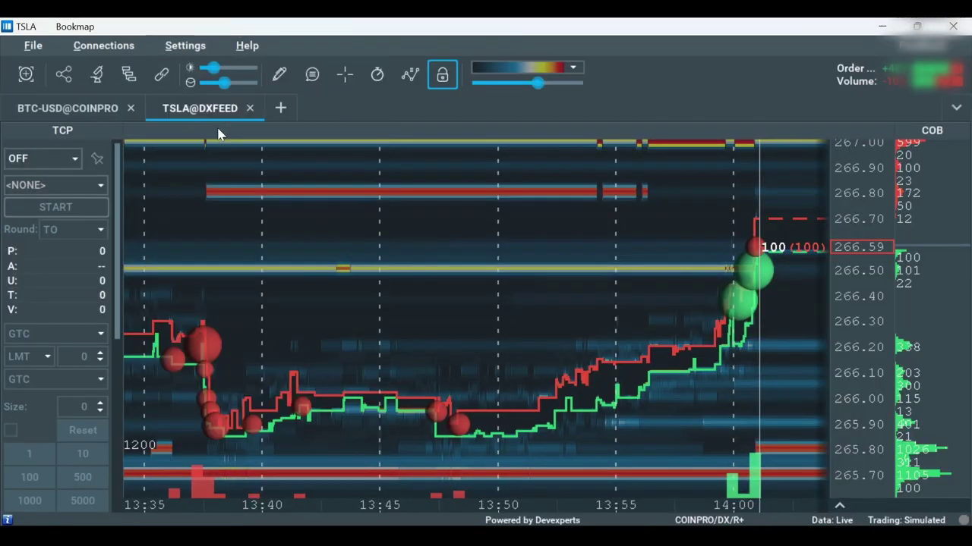
left_click(325, 451)
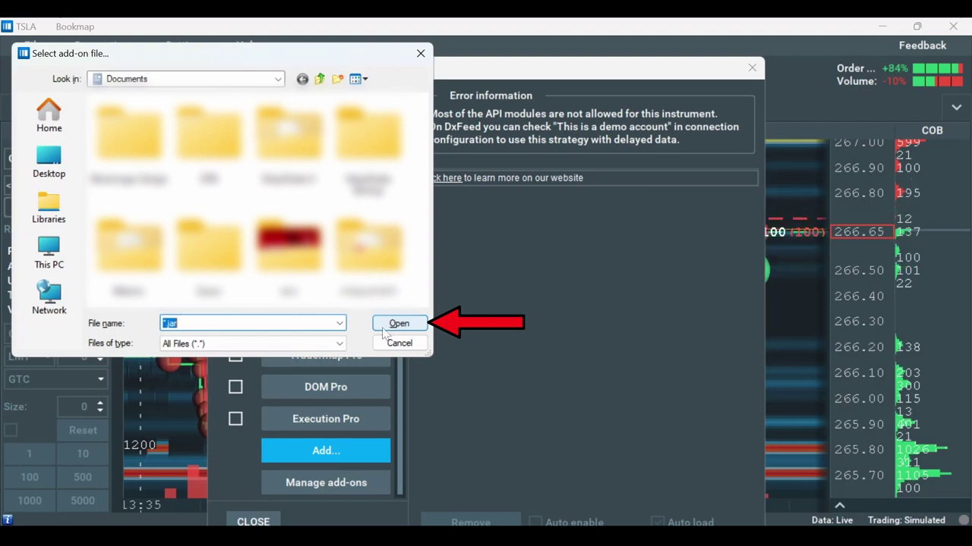
left_click(420, 53)
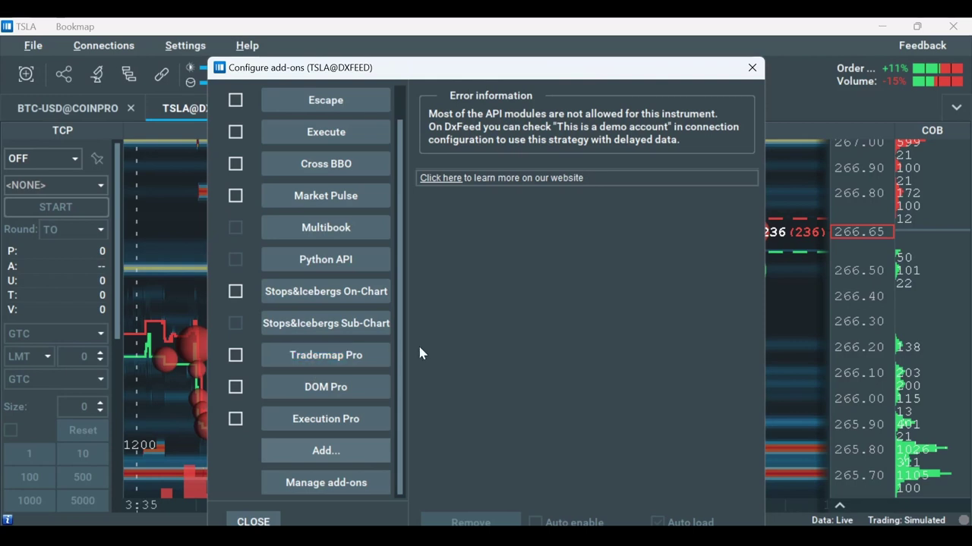
left_click(751, 67)
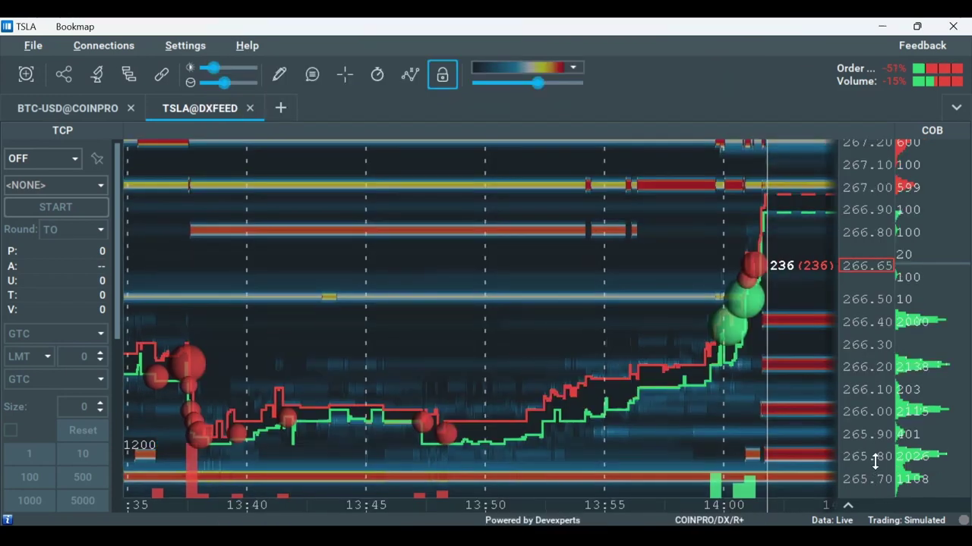
Expand the CVD subchart under the TSLA heatmap and list its indicator settings
left_click(847, 505)
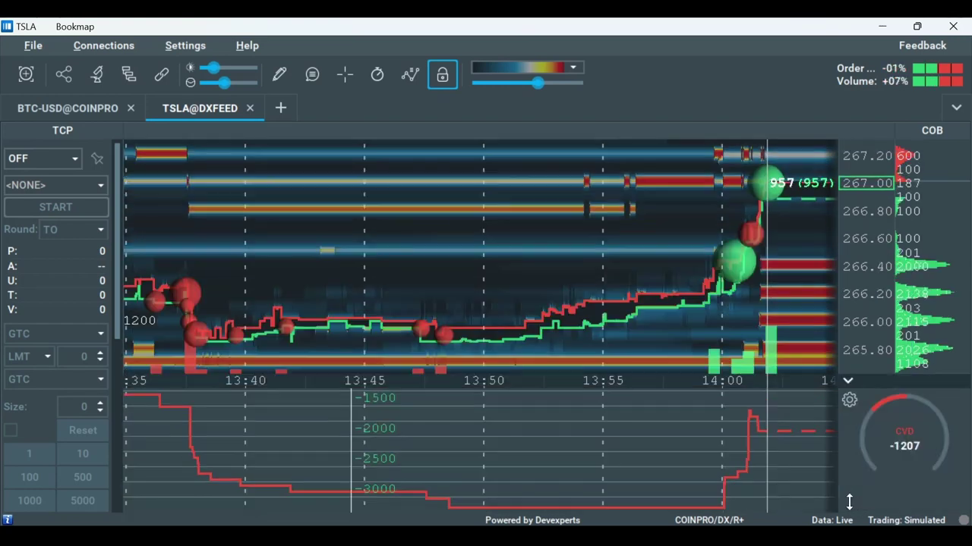
left_click(849, 402)
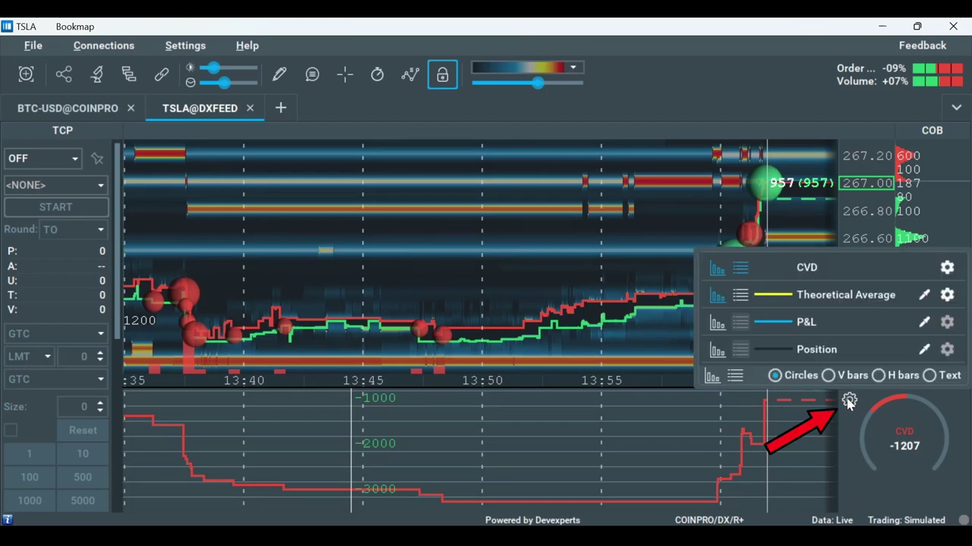